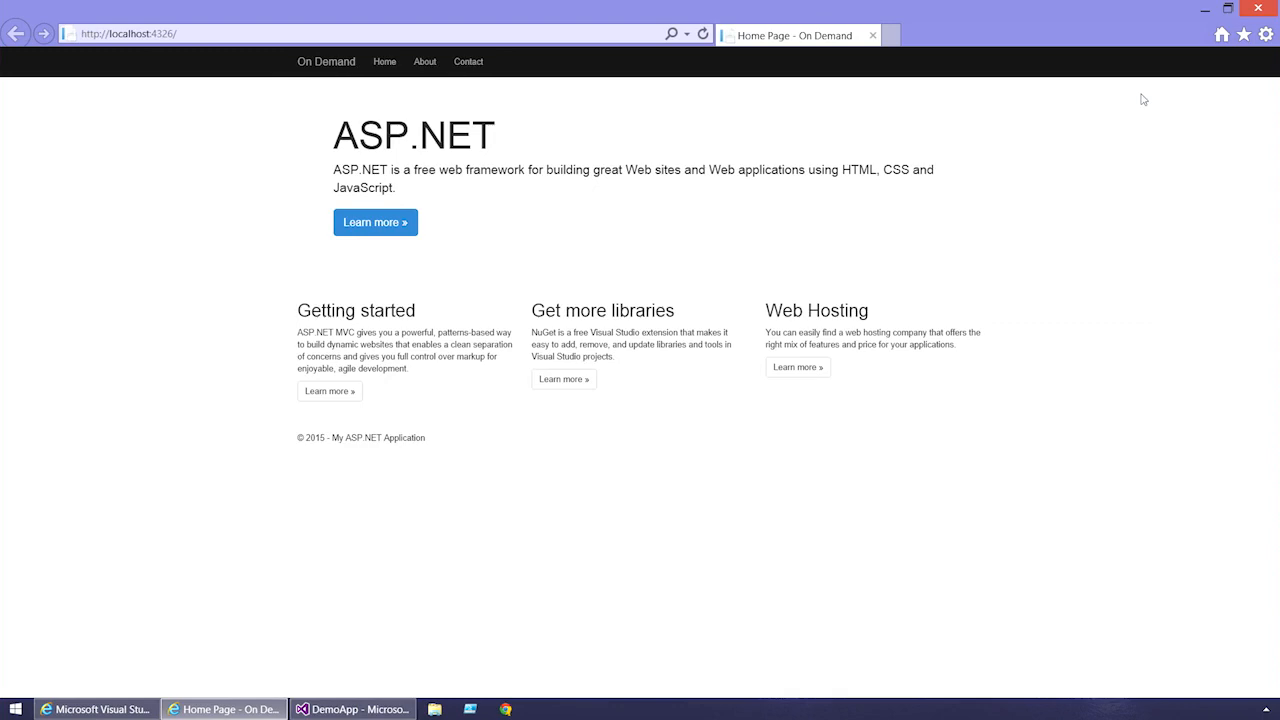
- Close the local site preview, switch to Visual Studio Online and create a build definition from the Azure Website deployment template
{"action": "left_click", "coordinate": [1272, 12]}
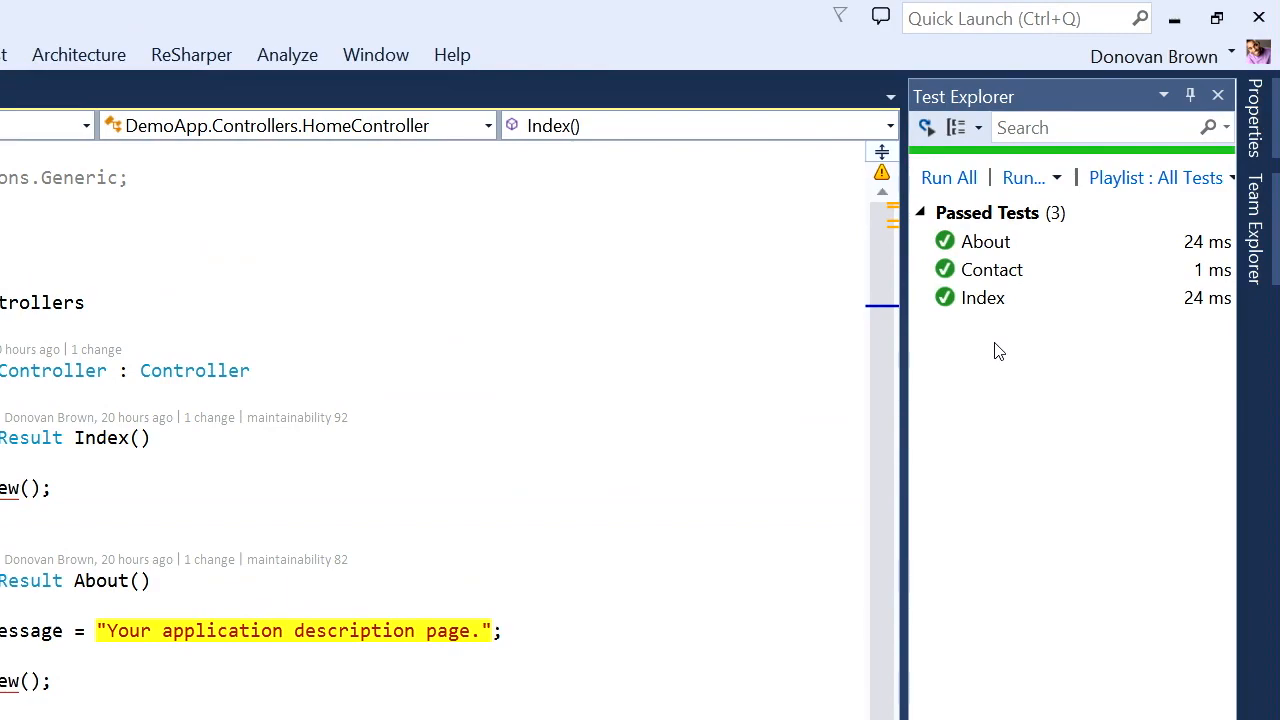
{"action": "left_click", "coordinate": [1210, 13]}
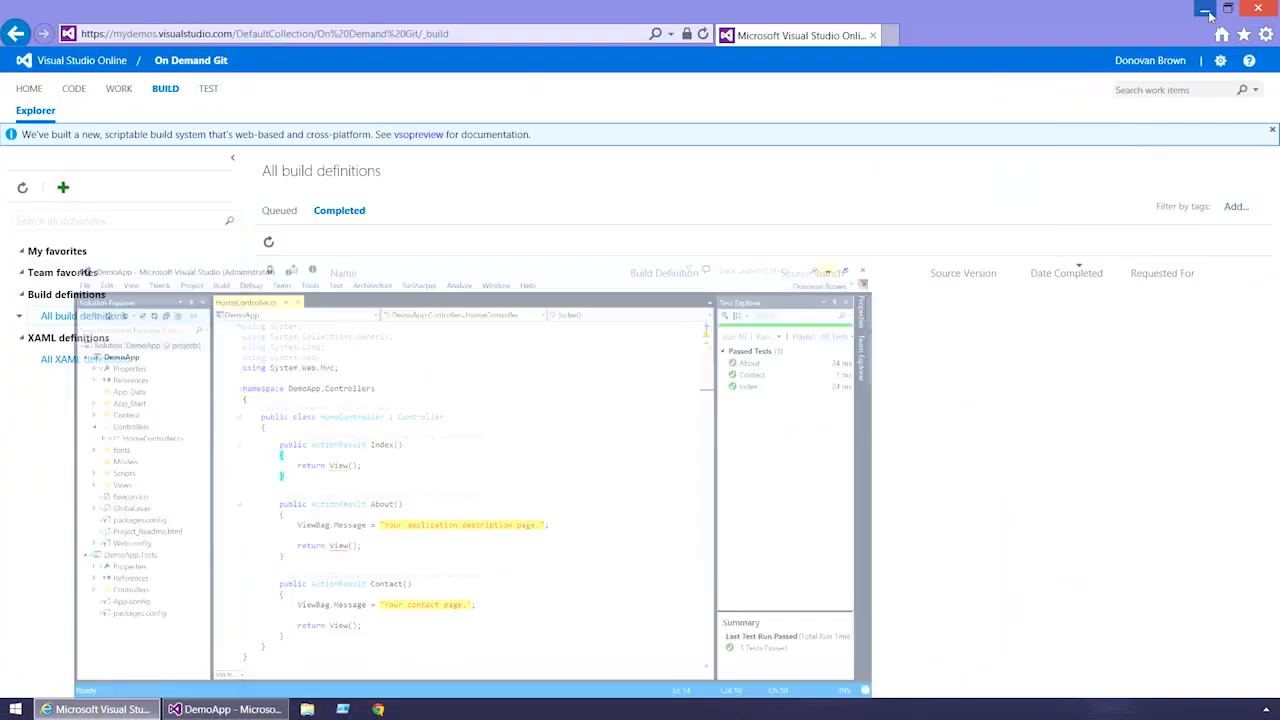
{"action": "left_click", "coordinate": [64, 198]}
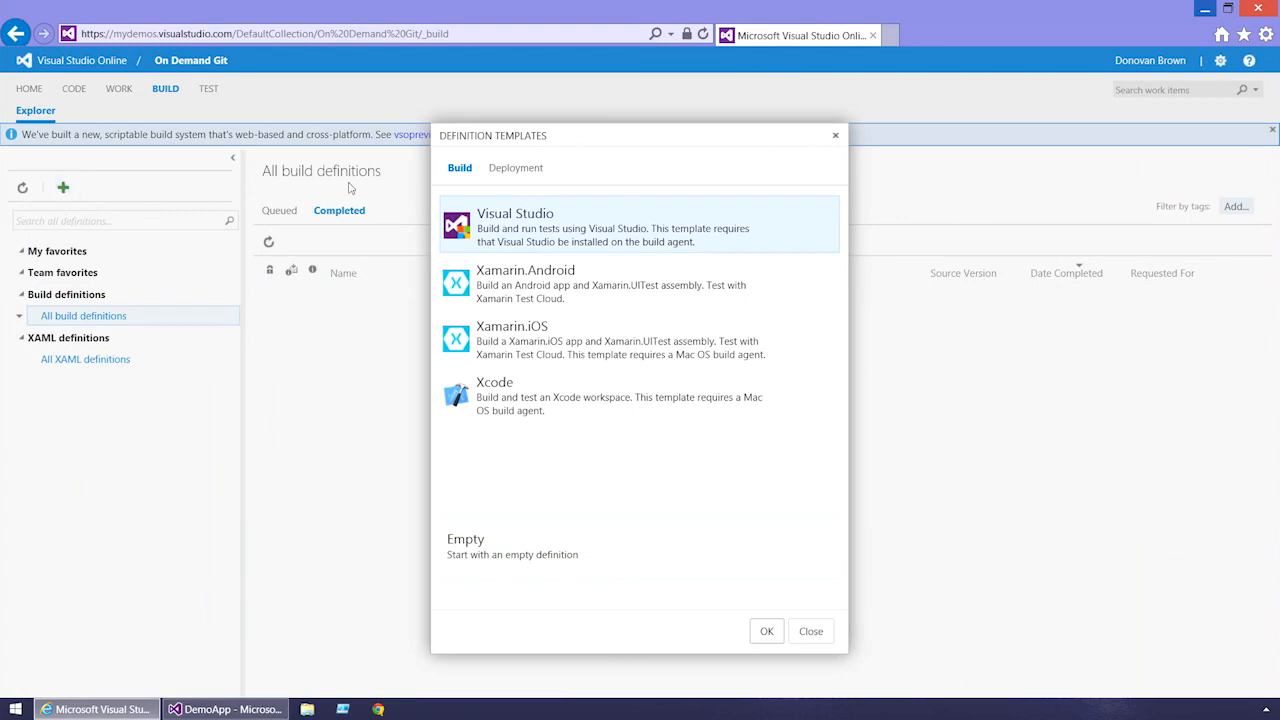
{"action": "left_click", "coordinate": [511, 170]}
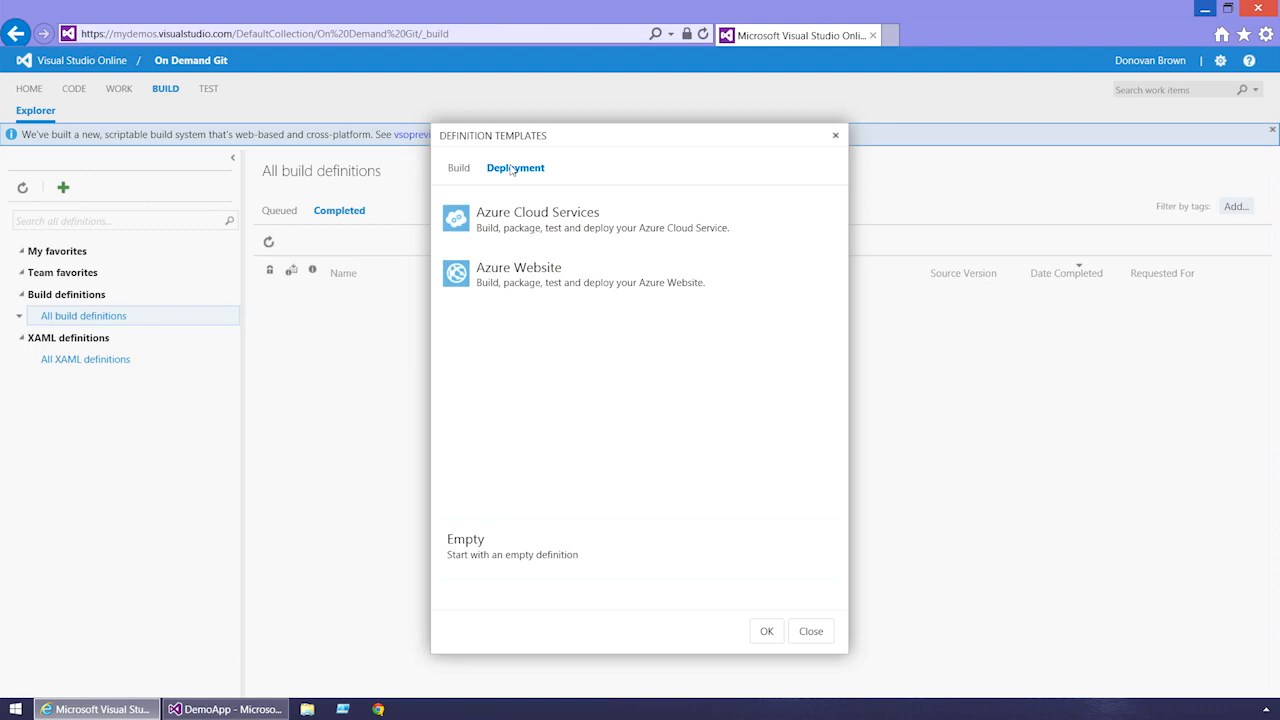
{"action": "left_click", "coordinate": [545, 266]}
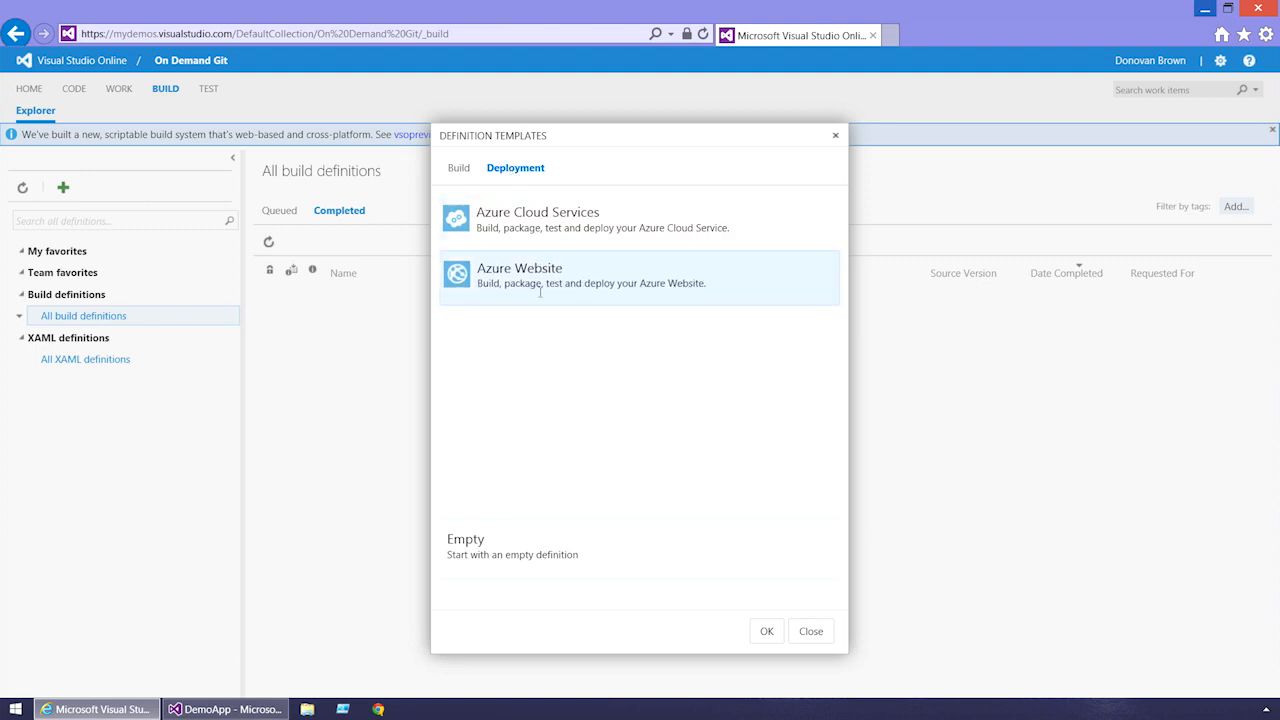
{"action": "left_click", "coordinate": [765, 632]}
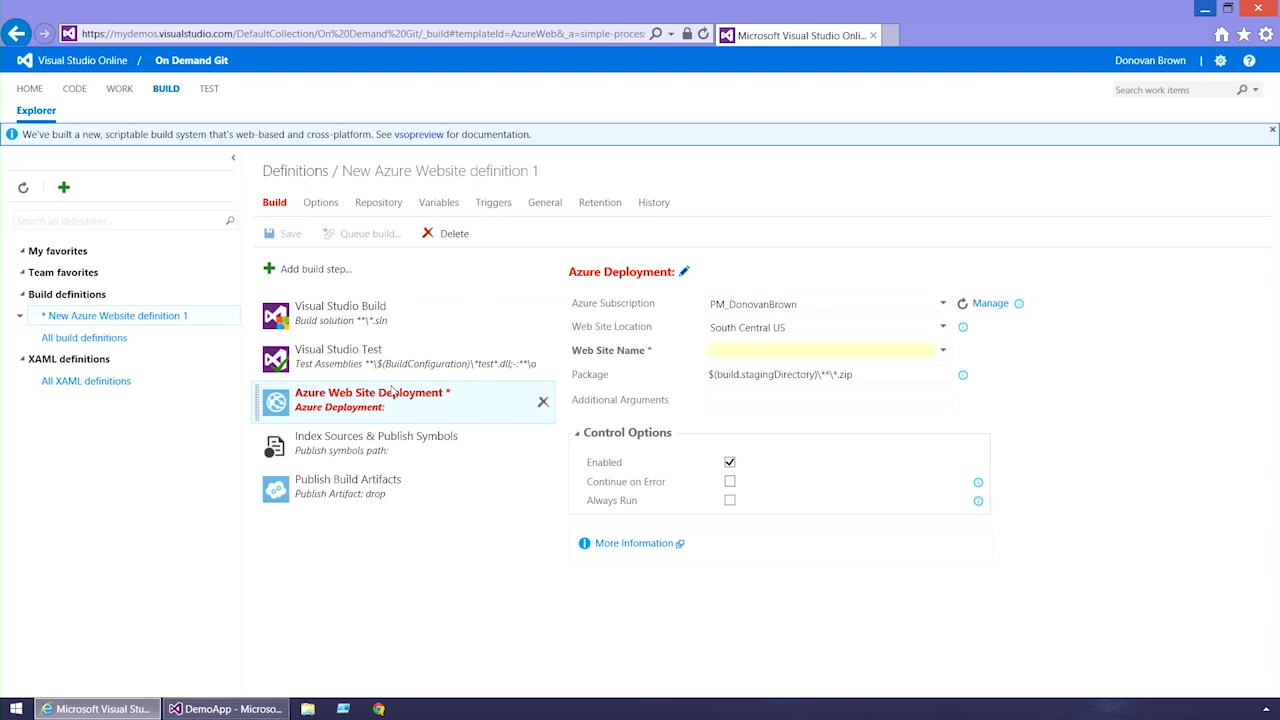
- View the service connection types that can be added for managing the Azure subscription
{"action": "left_click", "coordinate": [988, 303]}
{"action": "left_click", "coordinate": [116, 105]}
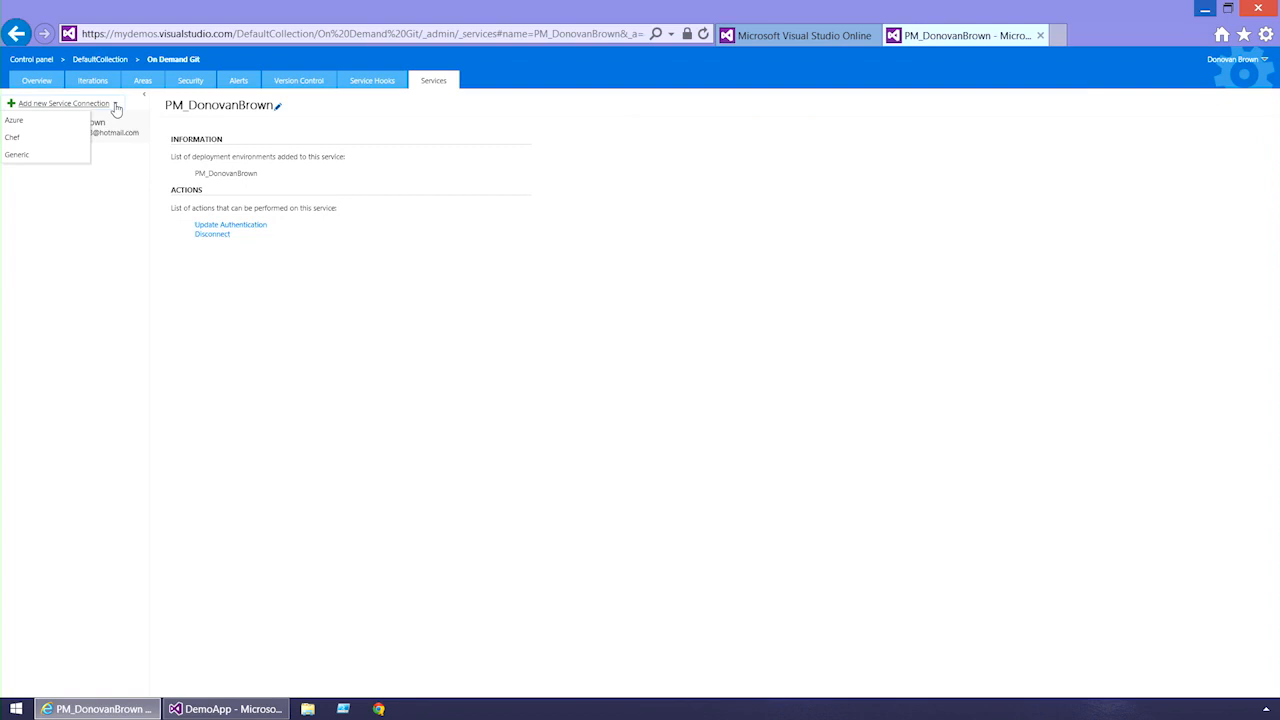
{"action": "left_click", "coordinate": [1040, 36]}
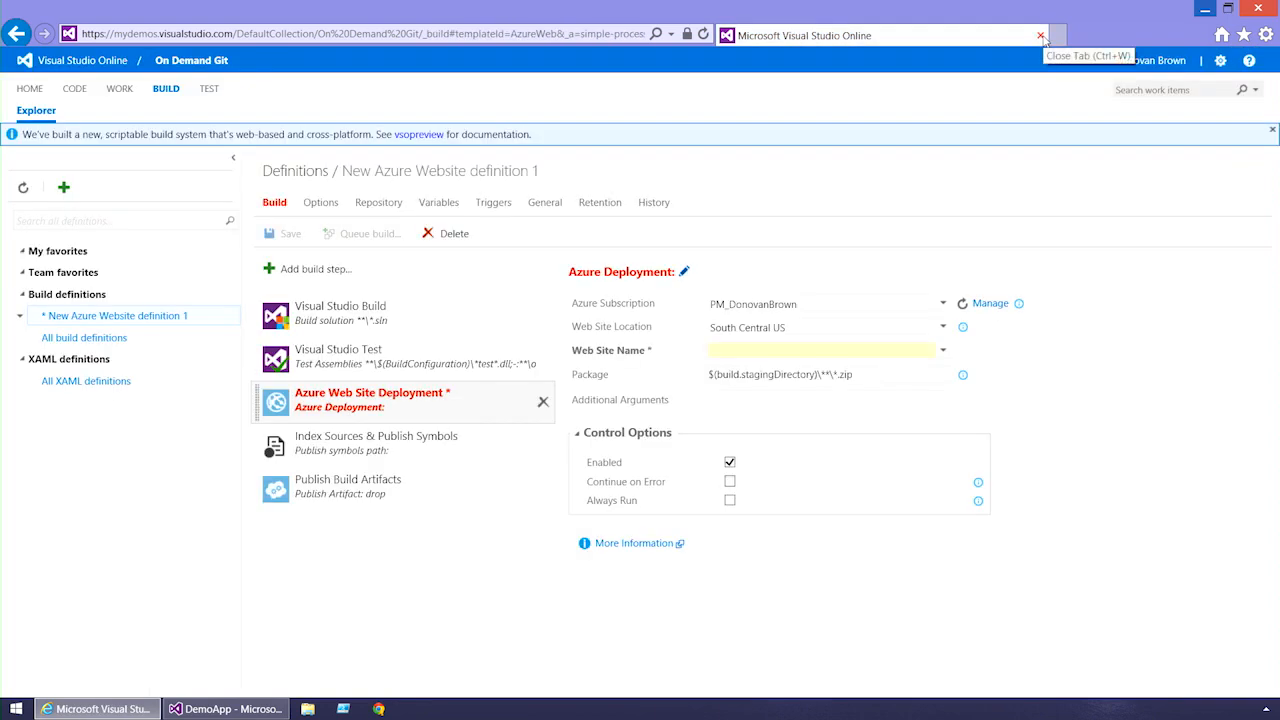
- Set the deployment's web site name to ondemanddemosite01 and save the definition as On Demand Build with the comment New Build
{"action": "left_click", "coordinate": [808, 351]}
{"action": "type", "text": "ondemanddemosite01"}
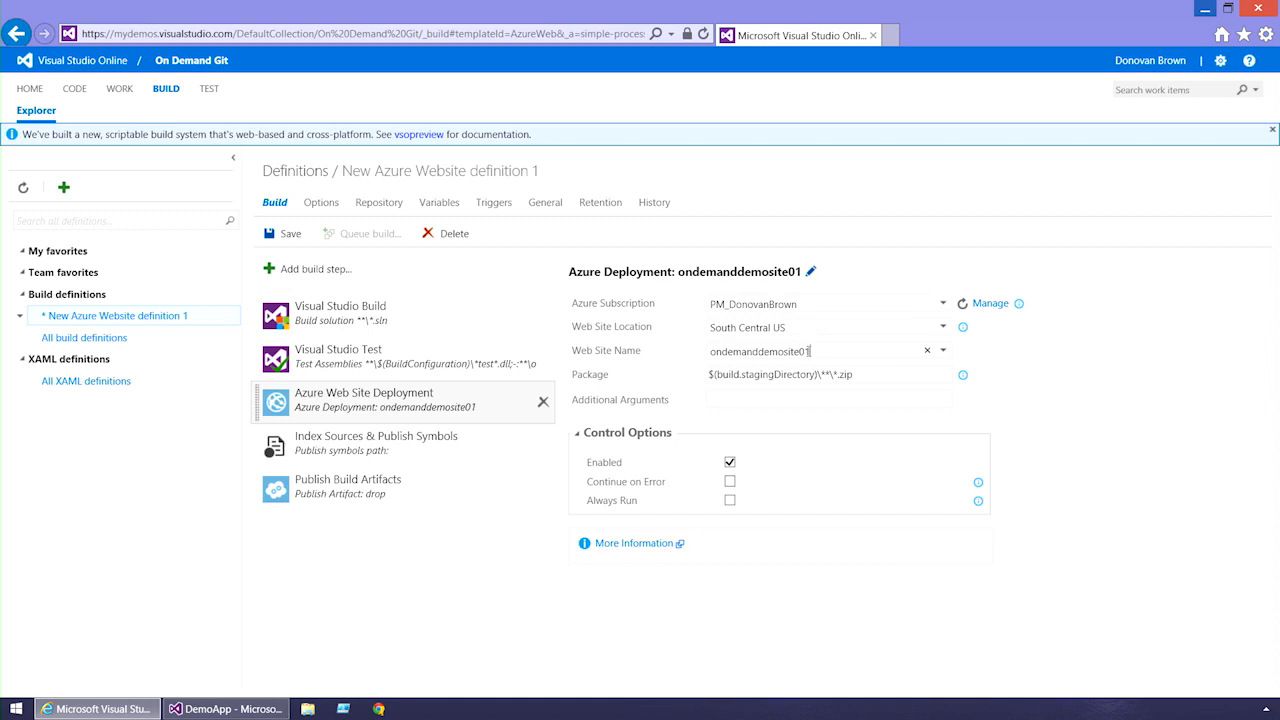
{"action": "left_click", "coordinate": [287, 236]}
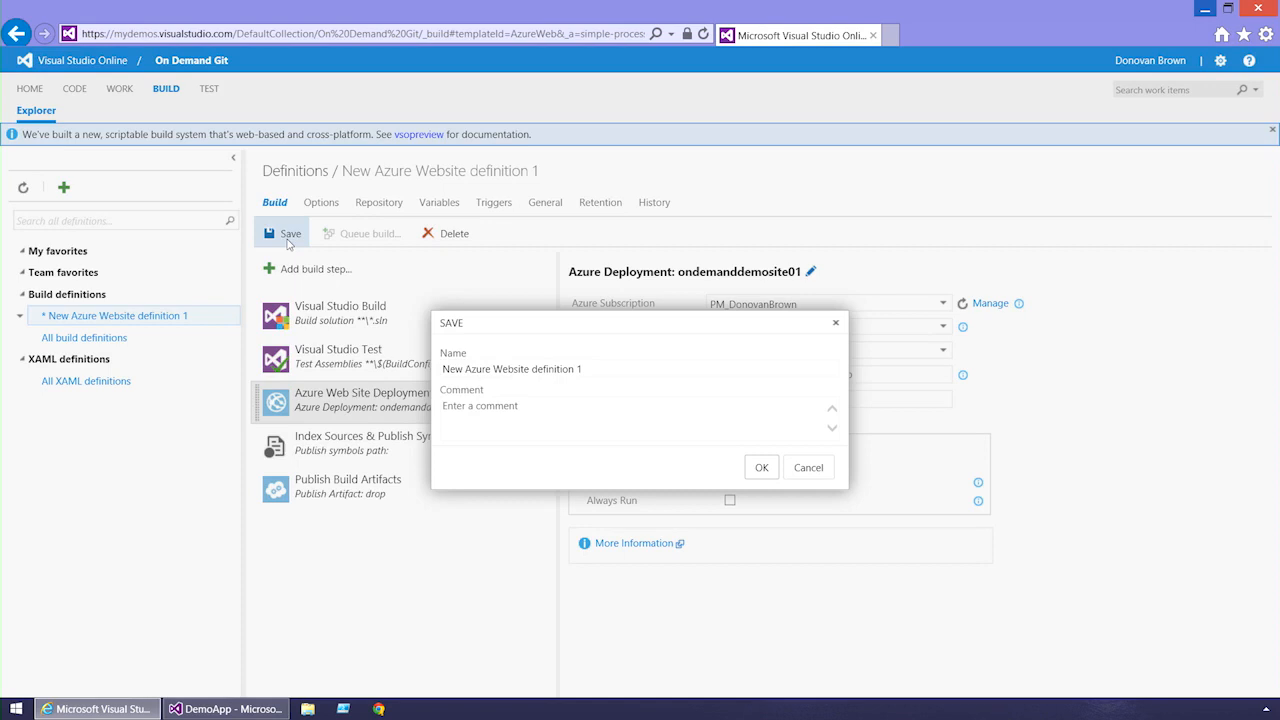
{"action": "triple_click", "coordinate": [607, 368]}
{"action": "type", "text": "On Demand Build"}
{"action": "key", "text": "Tab"}
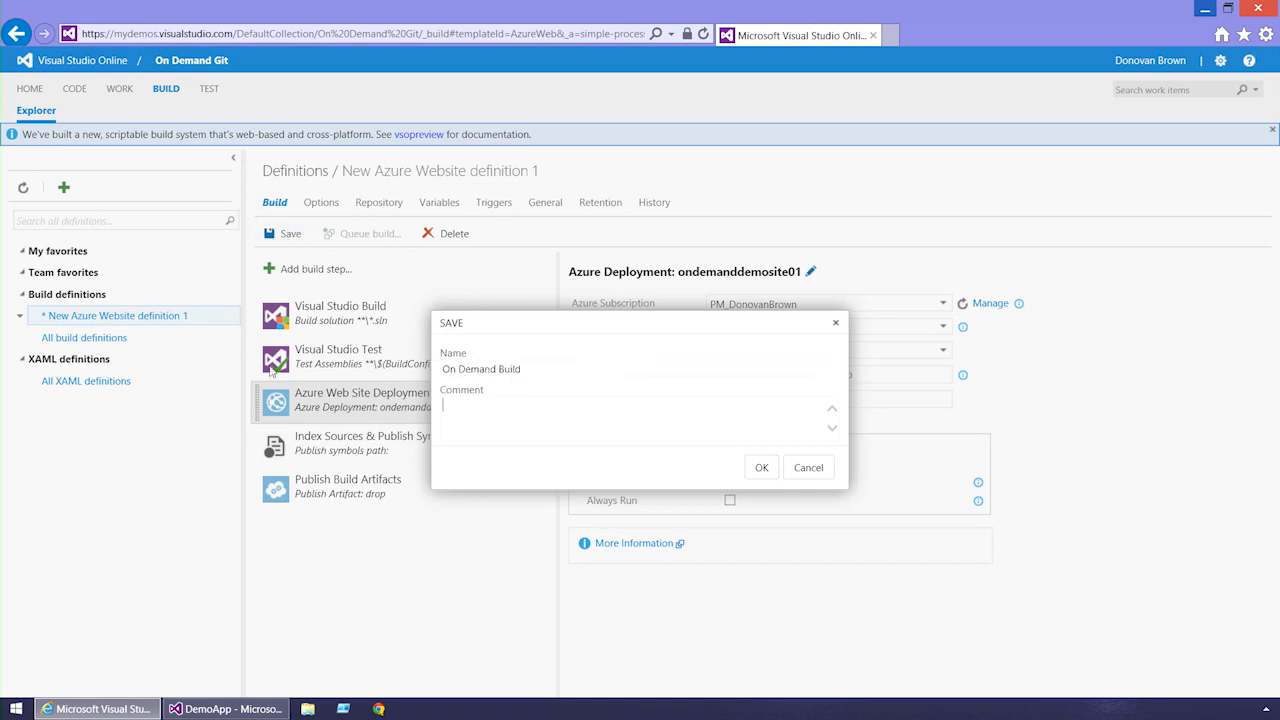
{"action": "type", "text": "New Build"}
{"action": "left_click", "coordinate": [761, 467]}
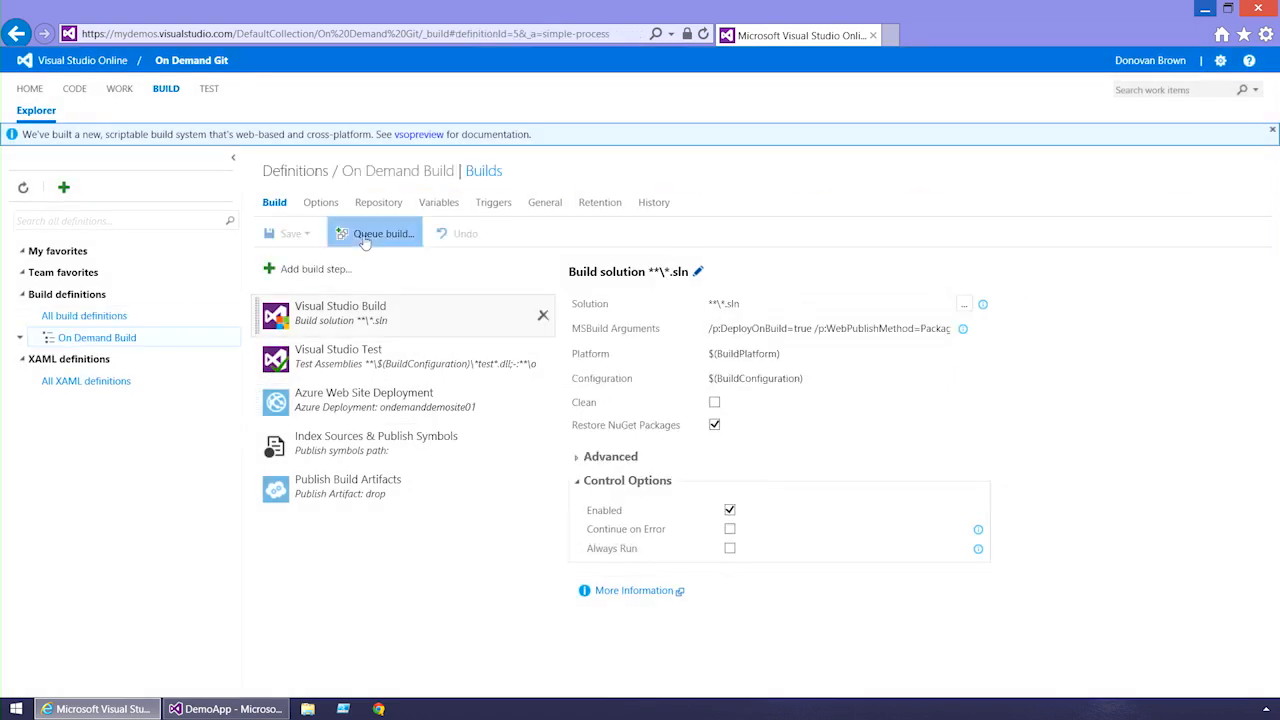
- Queue a build of the On Demand Build definition and reopen the definition for editing
{"action": "left_click", "coordinate": [375, 233]}
{"action": "left_click", "coordinate": [761, 588]}
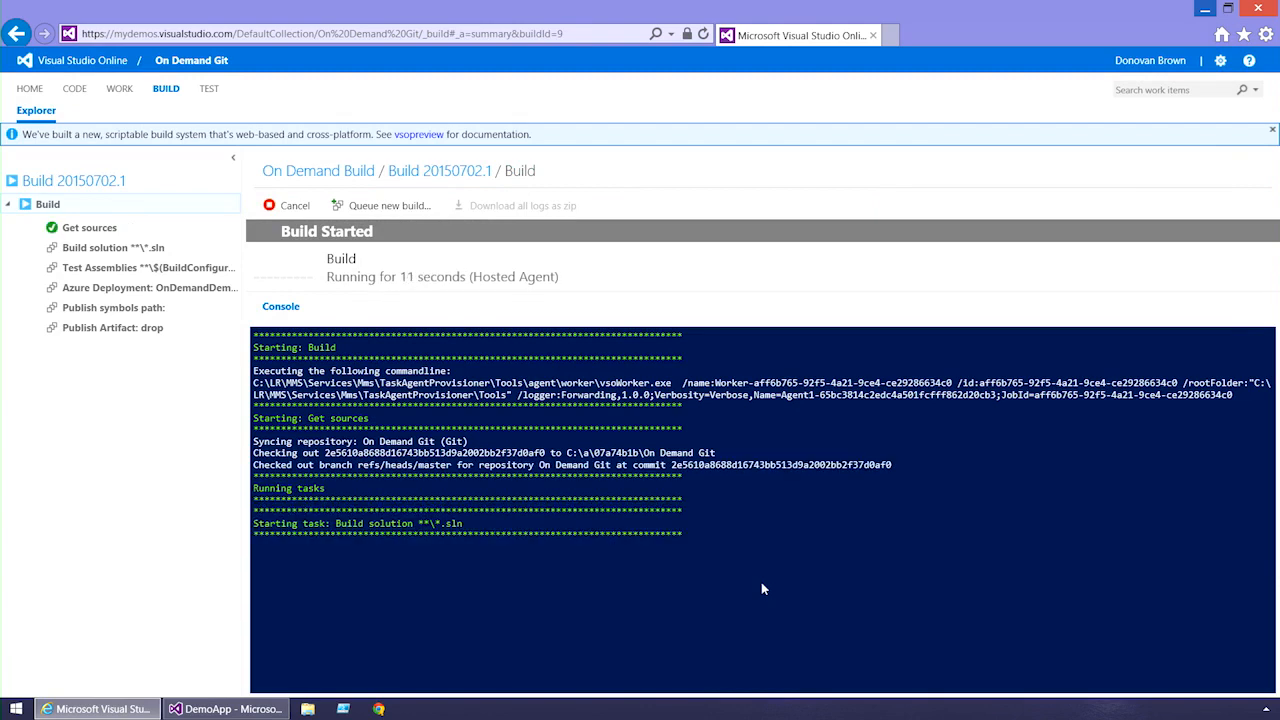
{"action": "left_click", "coordinate": [343, 172]}
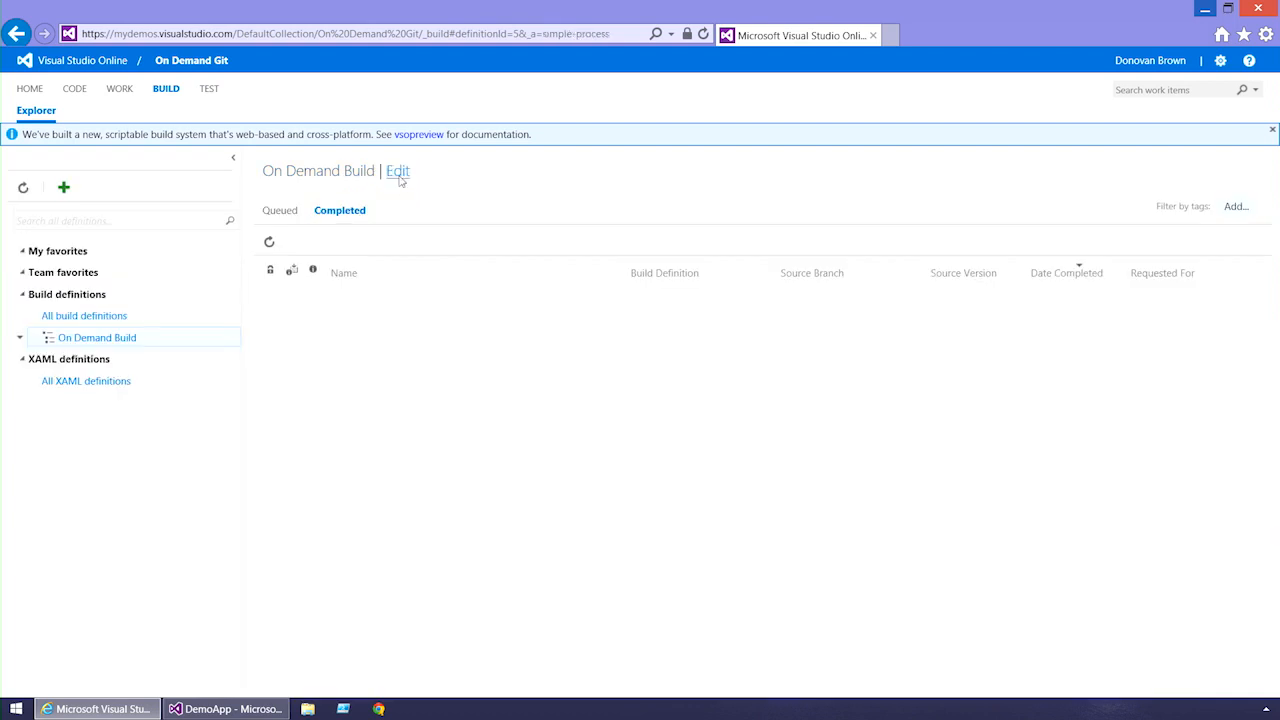
{"action": "left_click", "coordinate": [399, 177]}
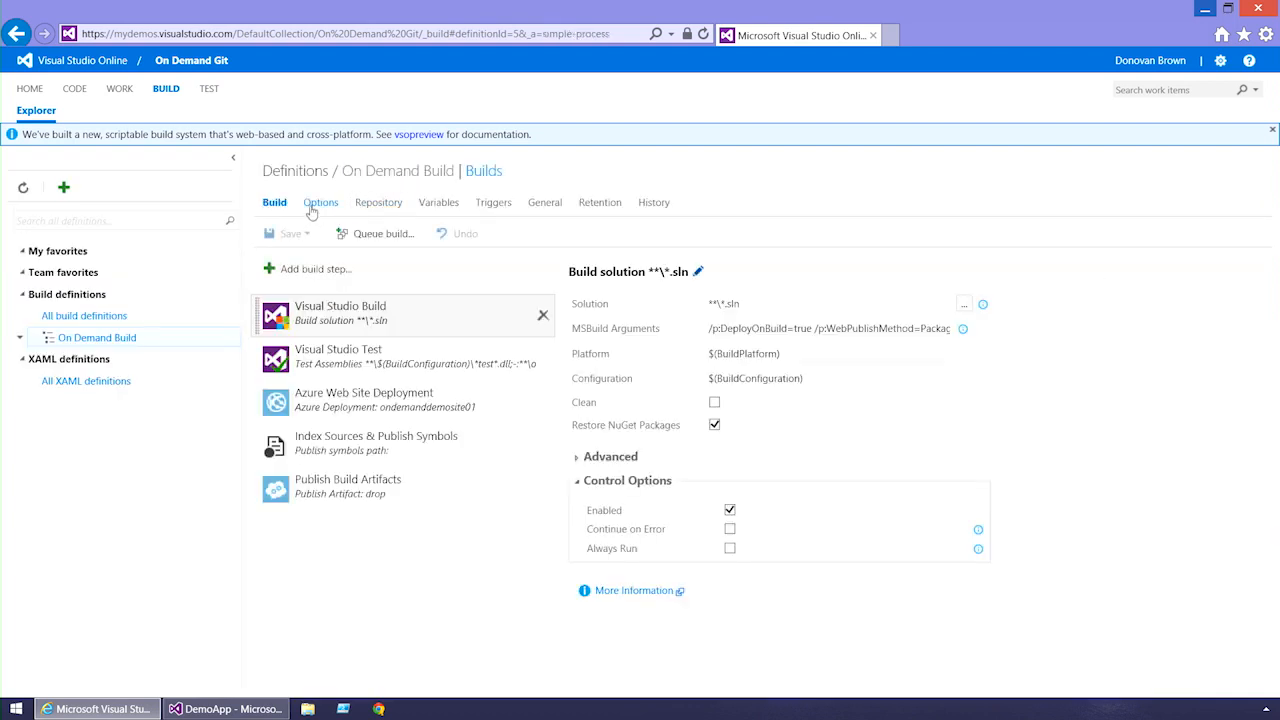
- Enable the MultiConfiguration option to view its settings, and examine which repository types the definition supports
{"action": "left_click", "coordinate": [313, 206]}
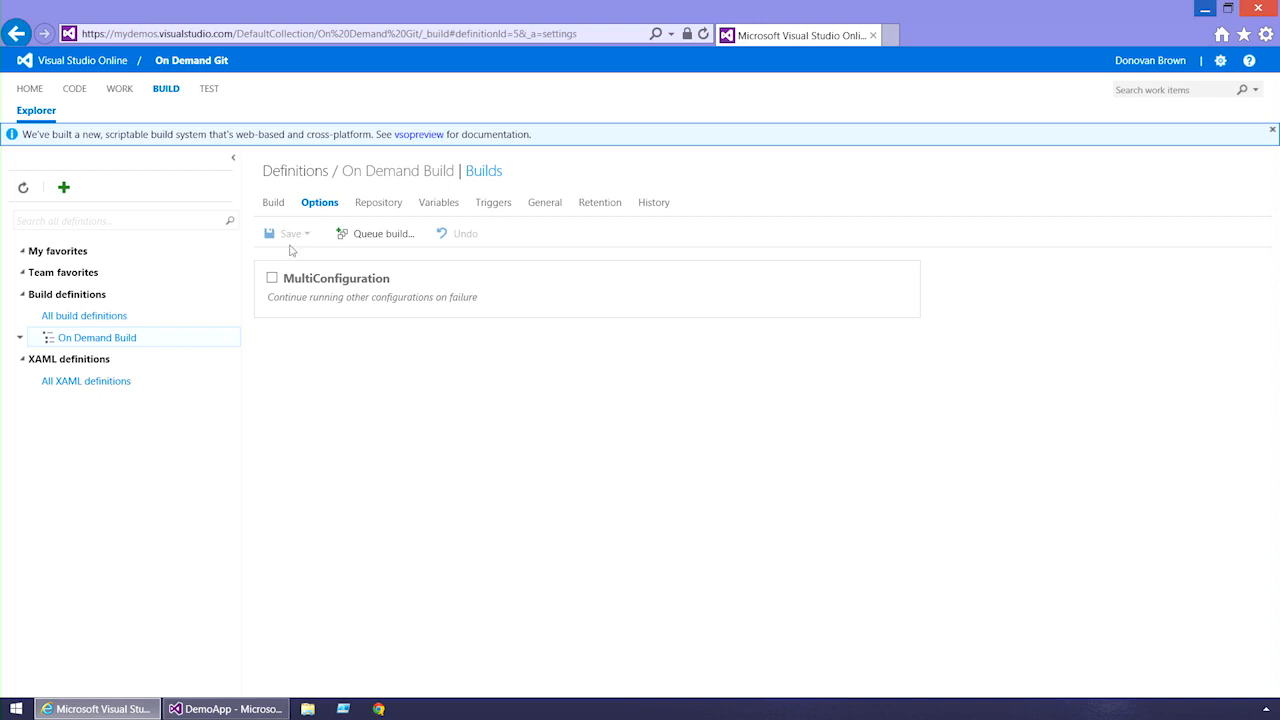
{"action": "left_click", "coordinate": [272, 279]}
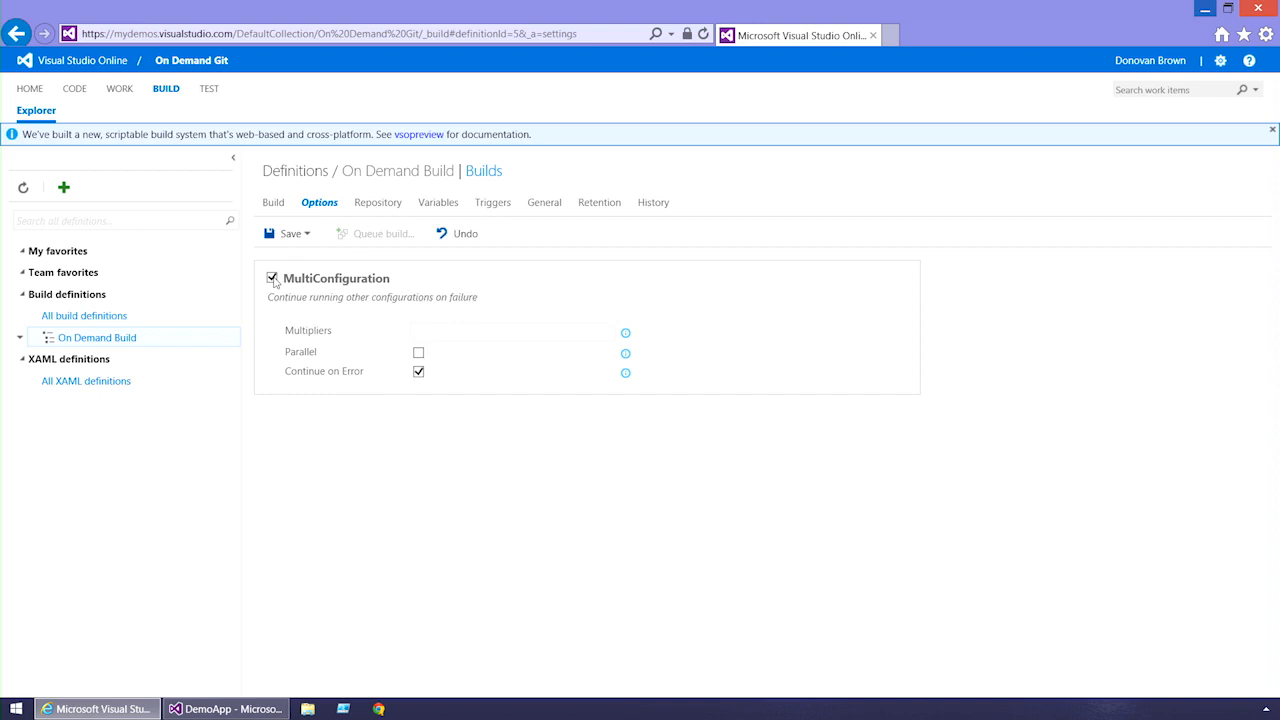
{"action": "left_click", "coordinate": [378, 204]}
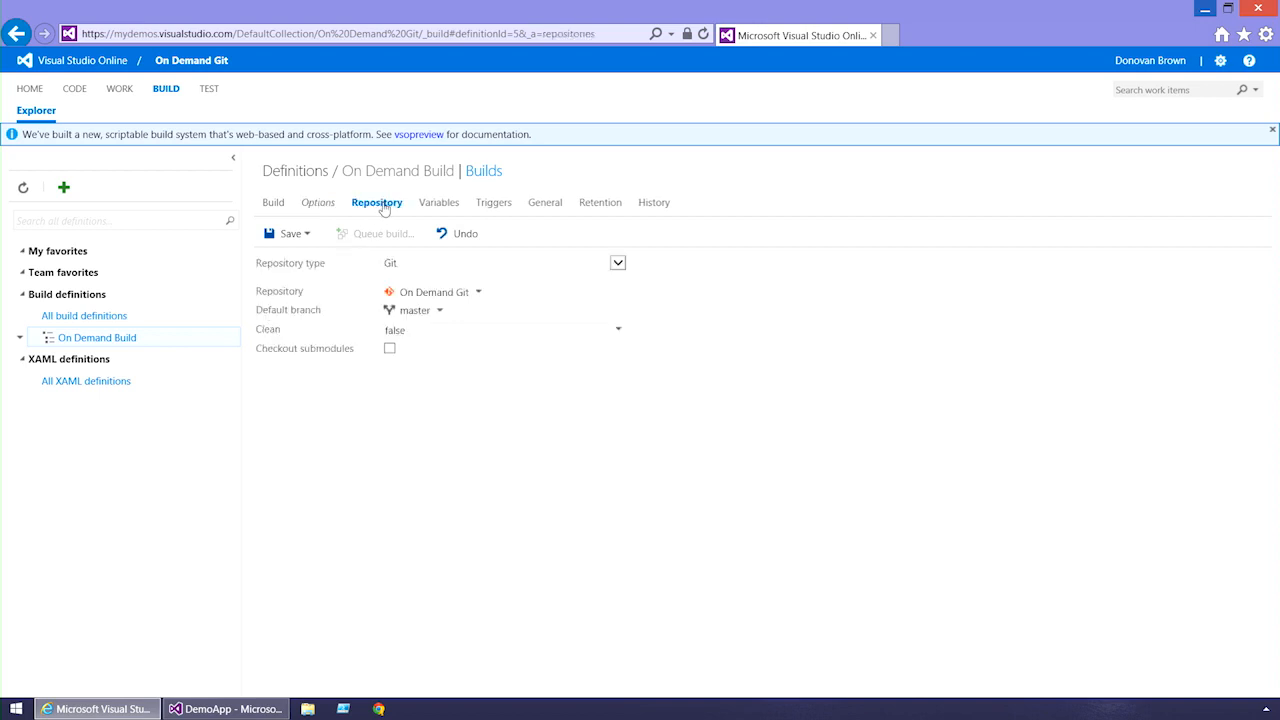
{"action": "left_click", "coordinate": [618, 263]}
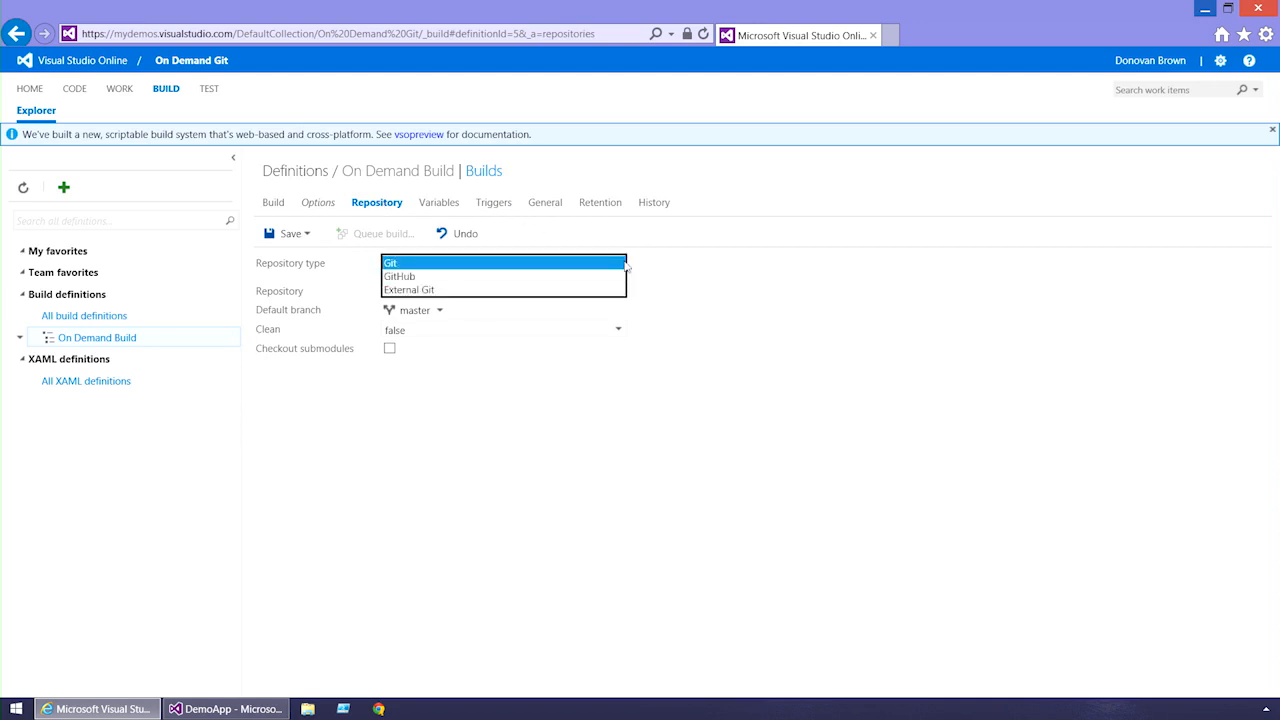
- Review the definition's variables and triggers, temporarily enabling the Scheduled trigger to view its settings
{"action": "left_click", "coordinate": [439, 204]}
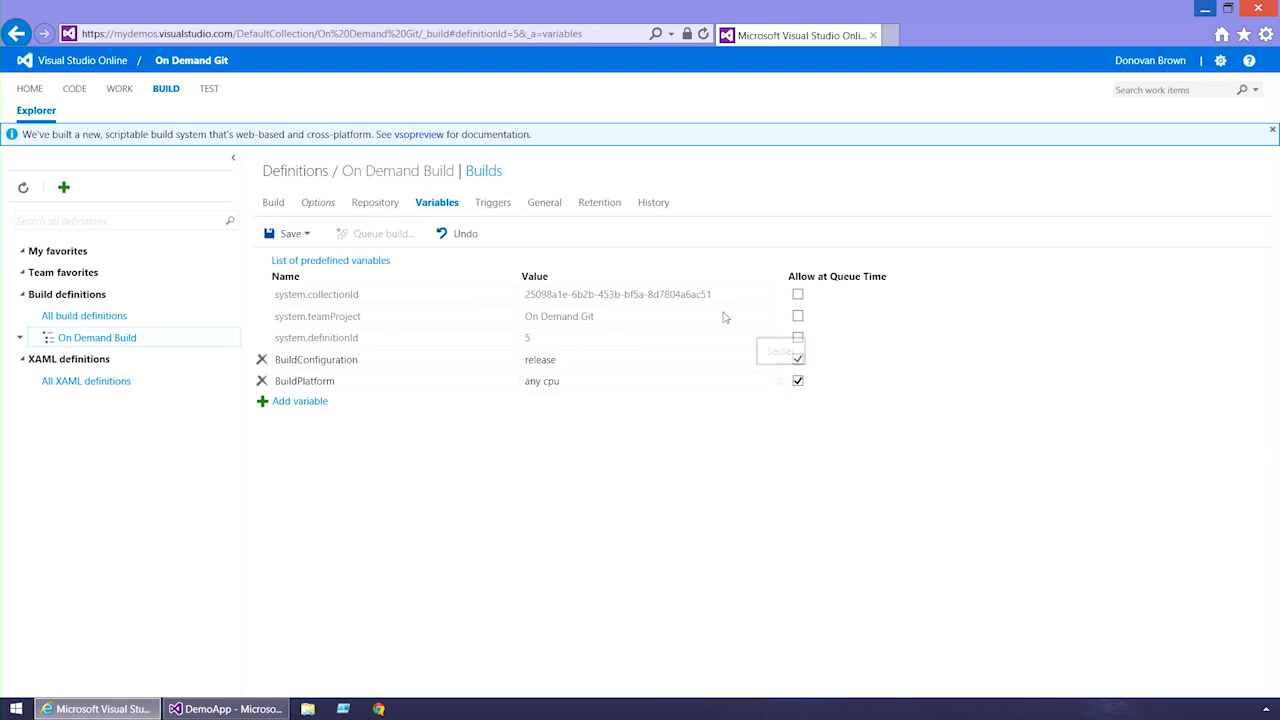
{"action": "left_click", "coordinate": [495, 206]}
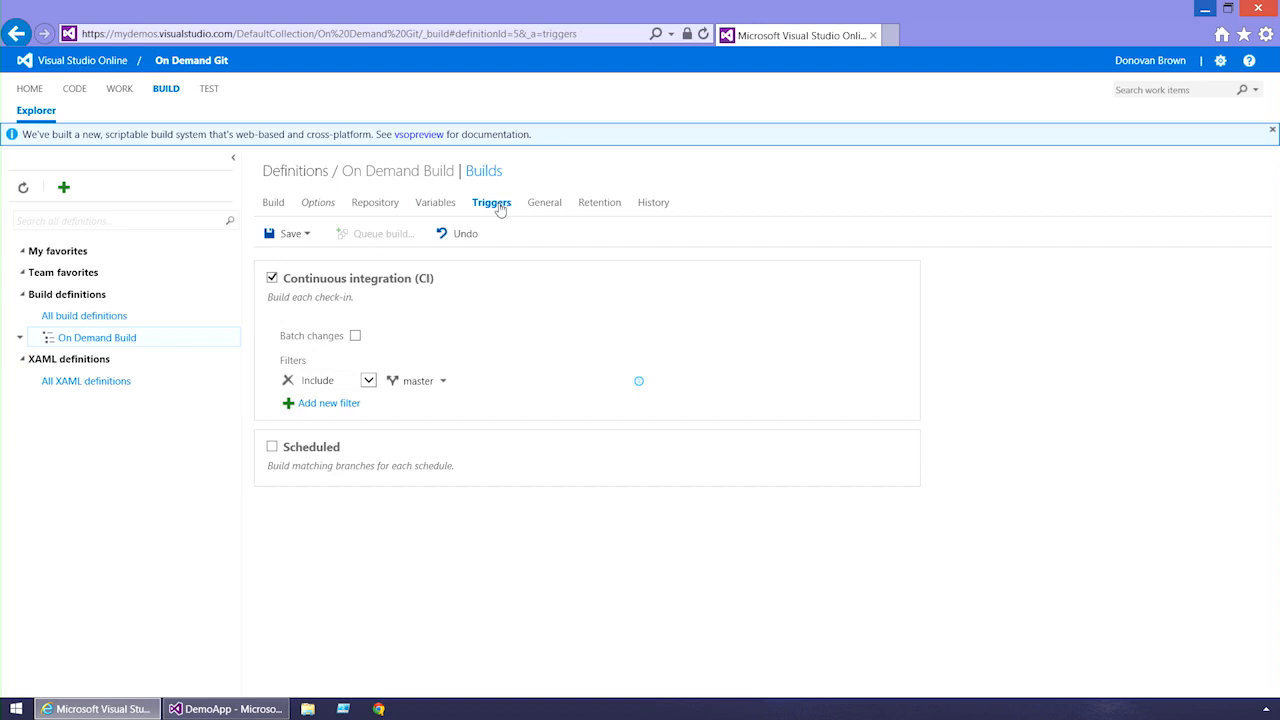
{"action": "left_click", "coordinate": [272, 447]}
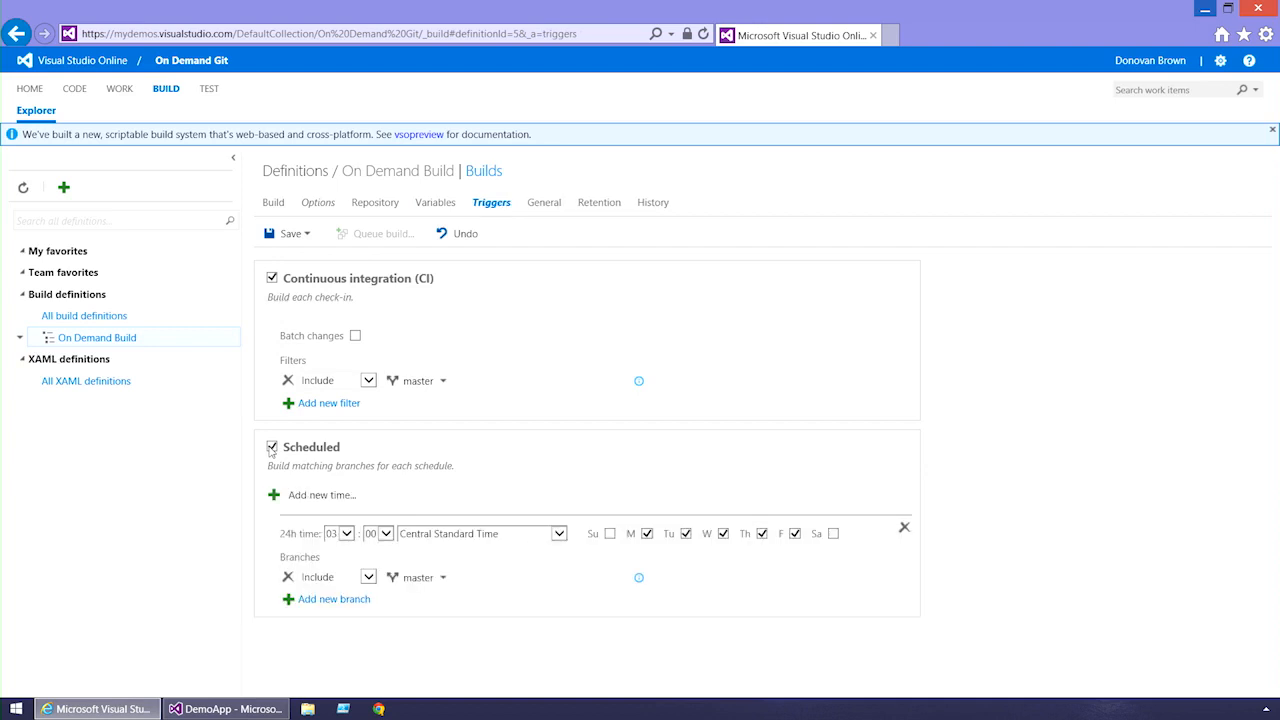
{"action": "left_click", "coordinate": [272, 447]}
- Examine the definition's general settings and the agent capabilities of the Hosted build queue
{"action": "left_click", "coordinate": [540, 209]}
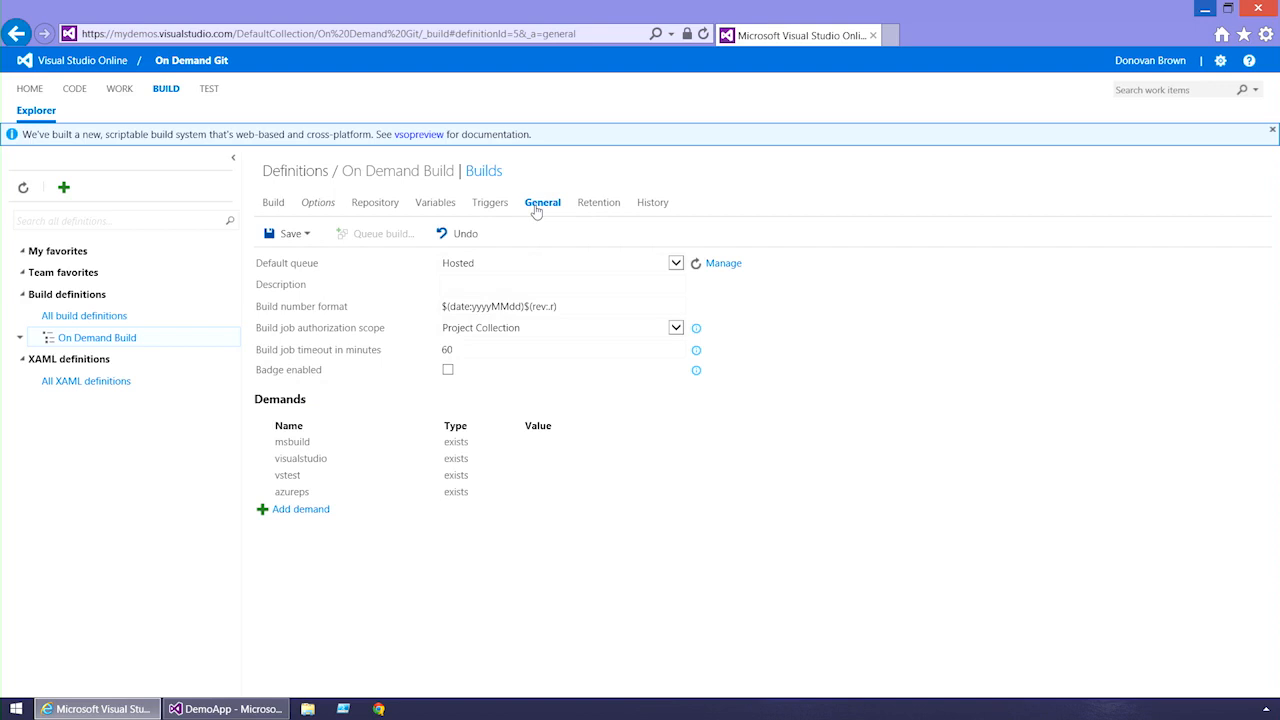
{"action": "left_click", "coordinate": [716, 268]}
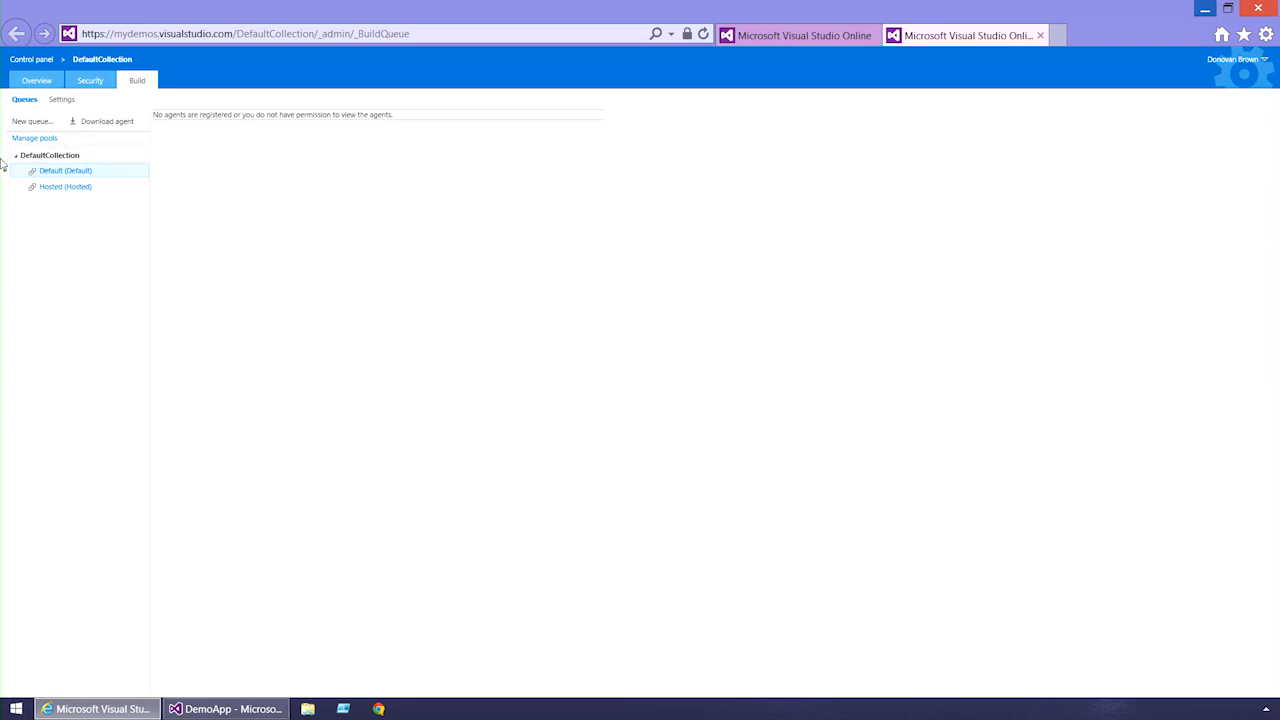
{"action": "left_click", "coordinate": [38, 190]}
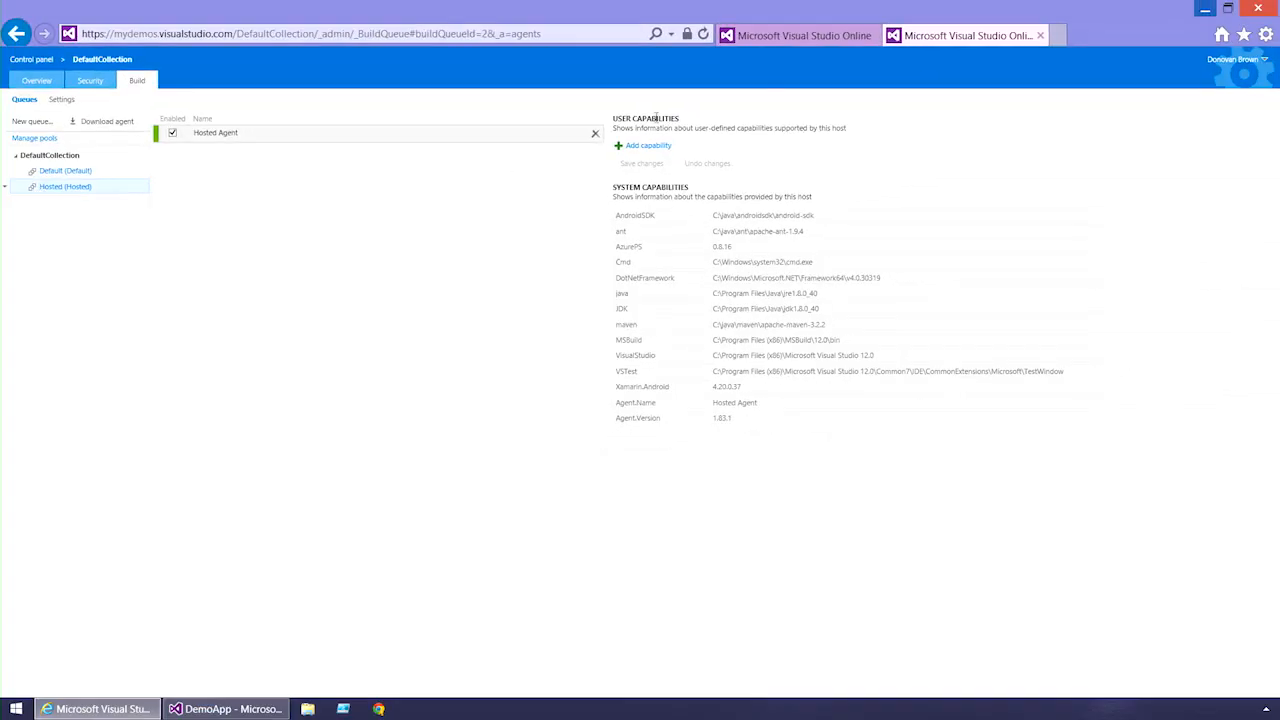
{"action": "left_click", "coordinate": [1040, 36]}
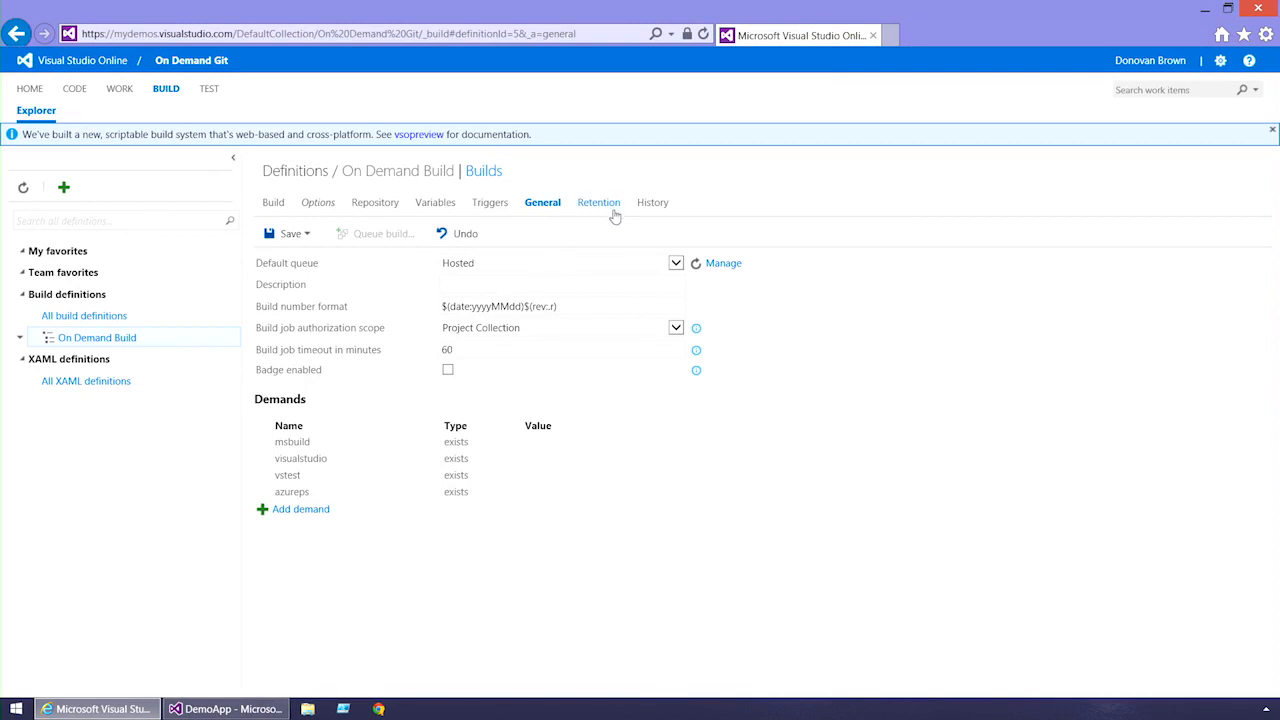
- Review the build definition's retention rules and its change history
{"action": "left_click", "coordinate": [598, 203]}
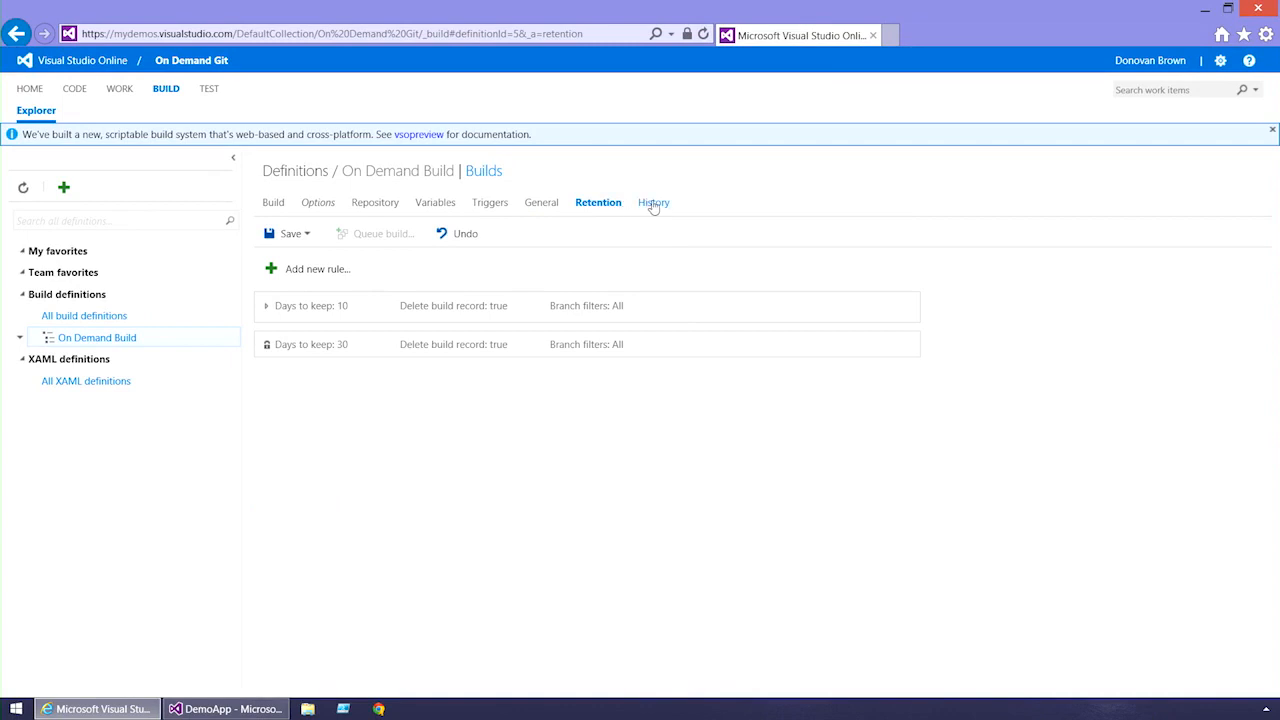
{"action": "left_click", "coordinate": [653, 203]}
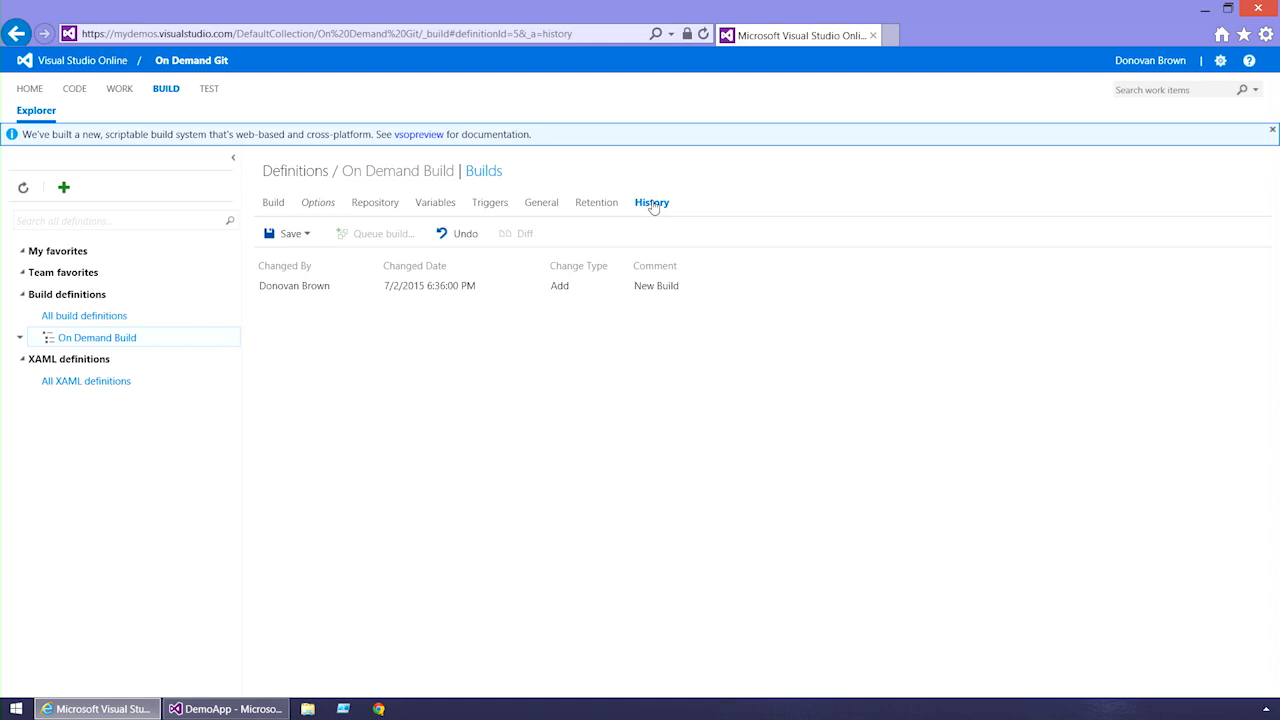
- Open the summary of the completed On Demand Build run and examine the results of its VSTest test run
{"action": "left_click", "coordinate": [486, 174]}
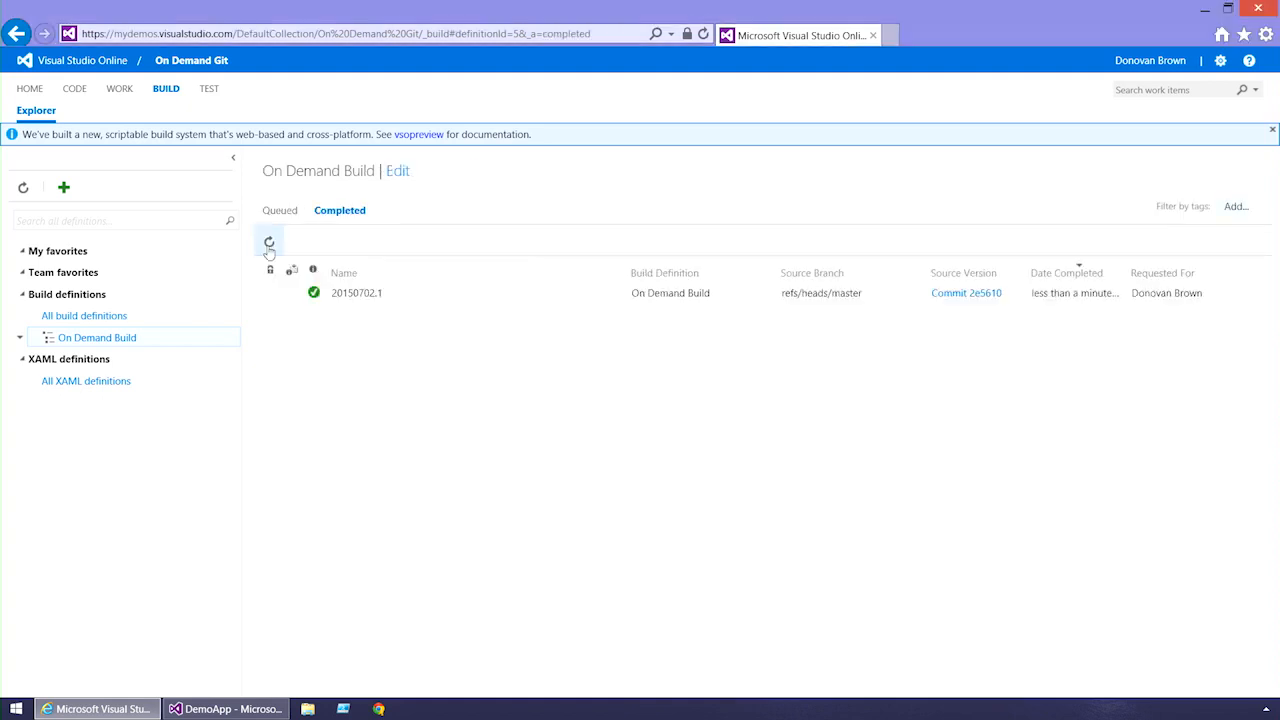
{"action": "double_click", "coordinate": [407, 292]}
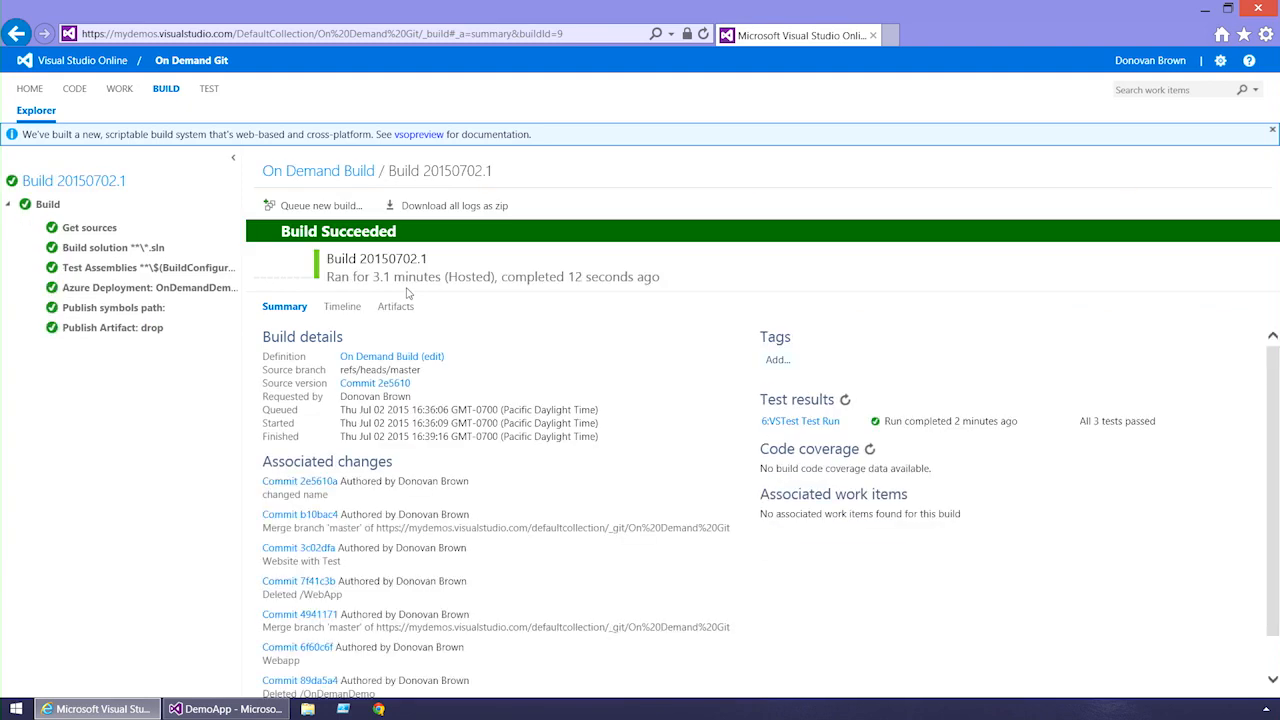
{"action": "left_click", "coordinate": [825, 423]}
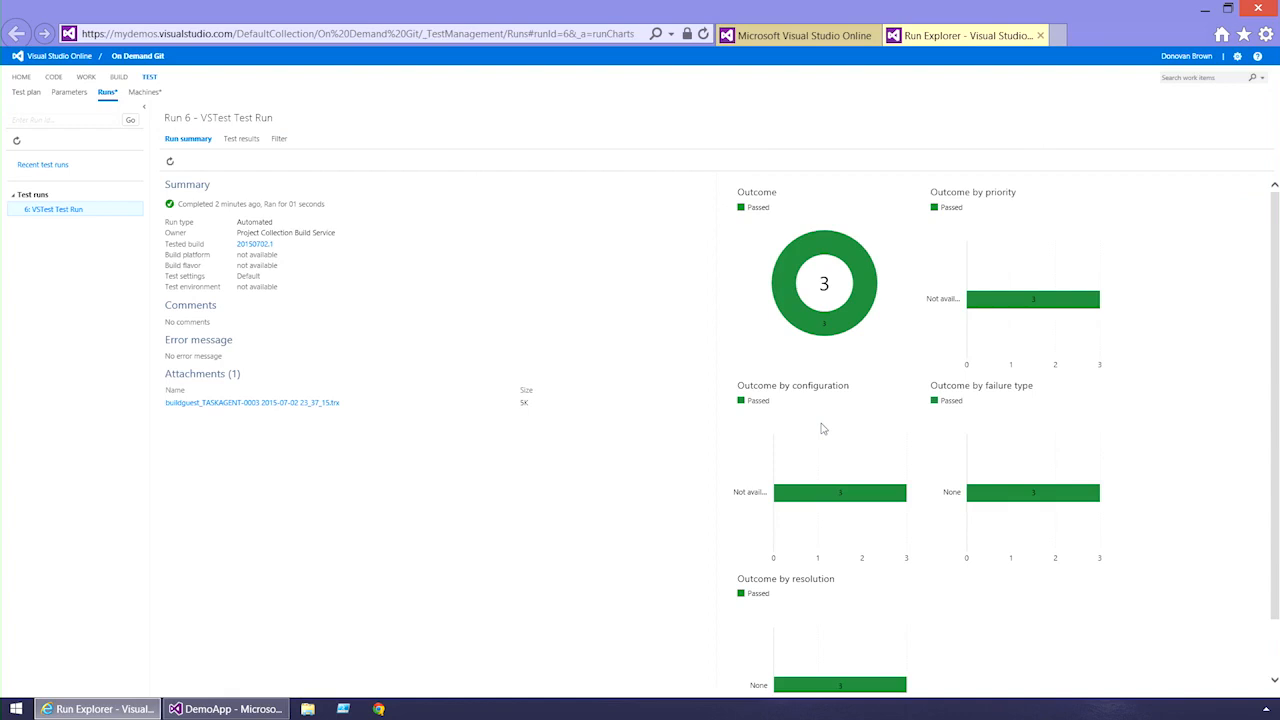
{"action": "left_click", "coordinate": [1041, 35]}
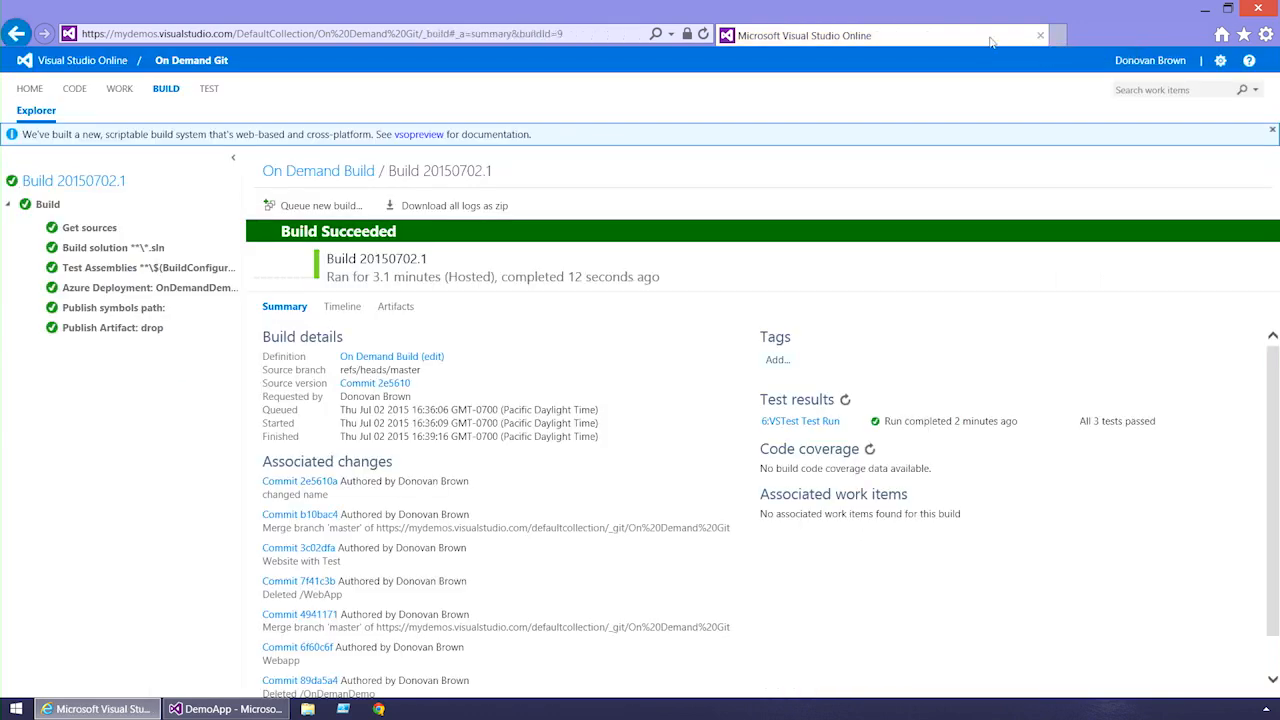
{"action": "left_click", "coordinate": [1056, 35]}
{"action": "type", "text": "http://ondemanddemosite01.azurewebsites.net/"}
{"action": "key", "text": "Return"}
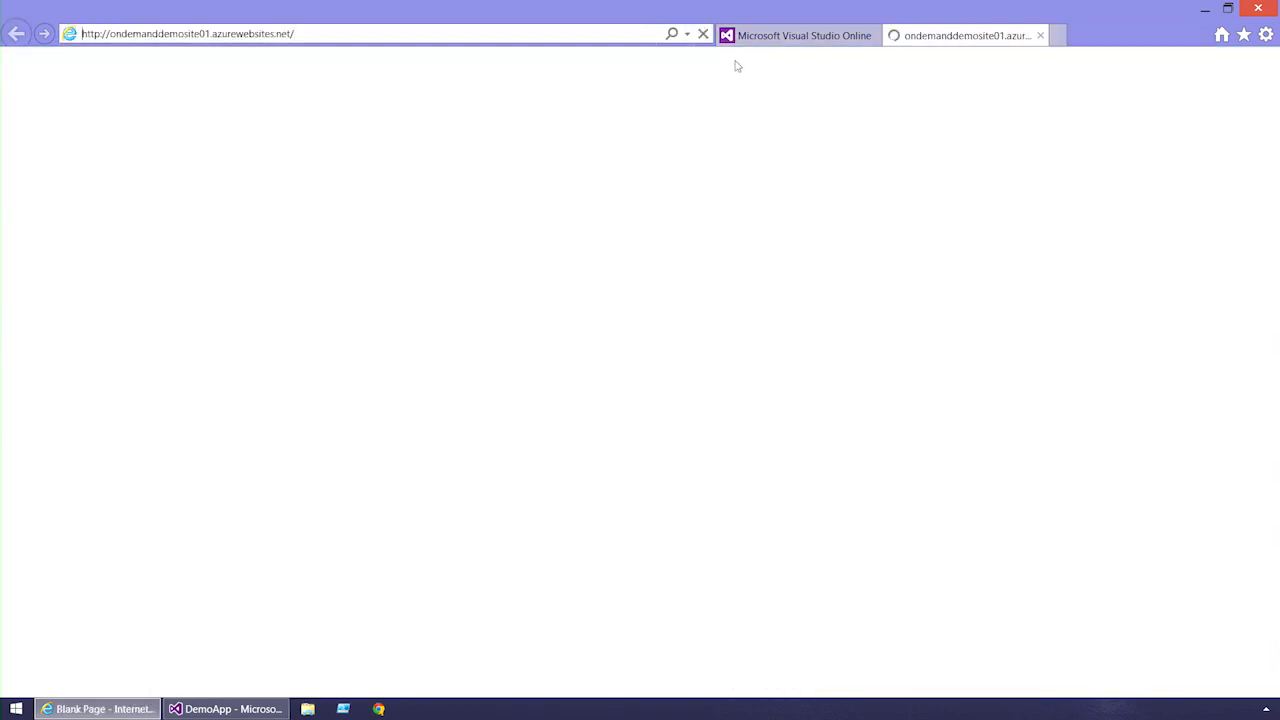